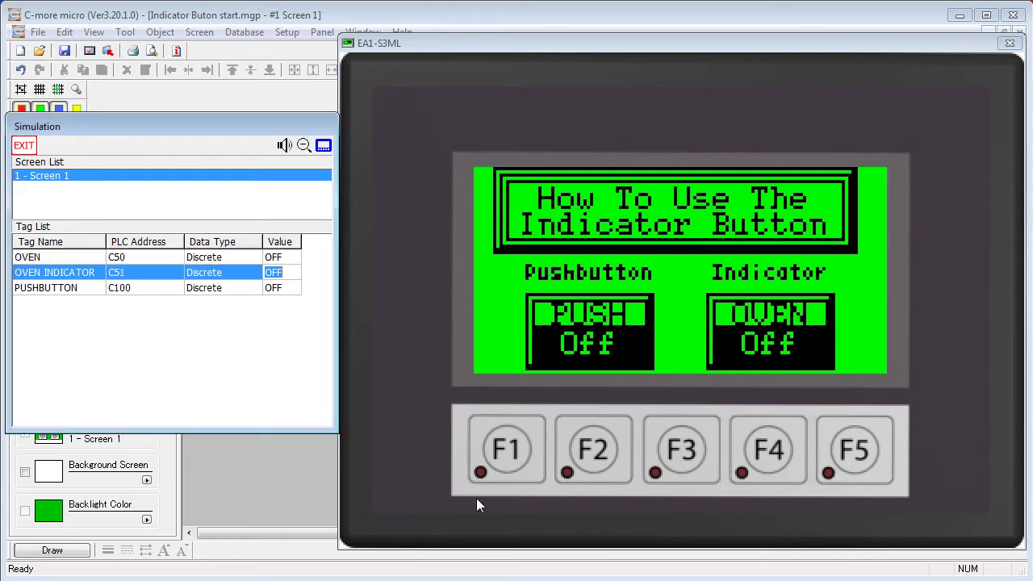
# In the simulator, switch PUSH on and press OVEN so the OVEN tag reads ON while the indicator stays Off.
pyautogui.click(595, 340)
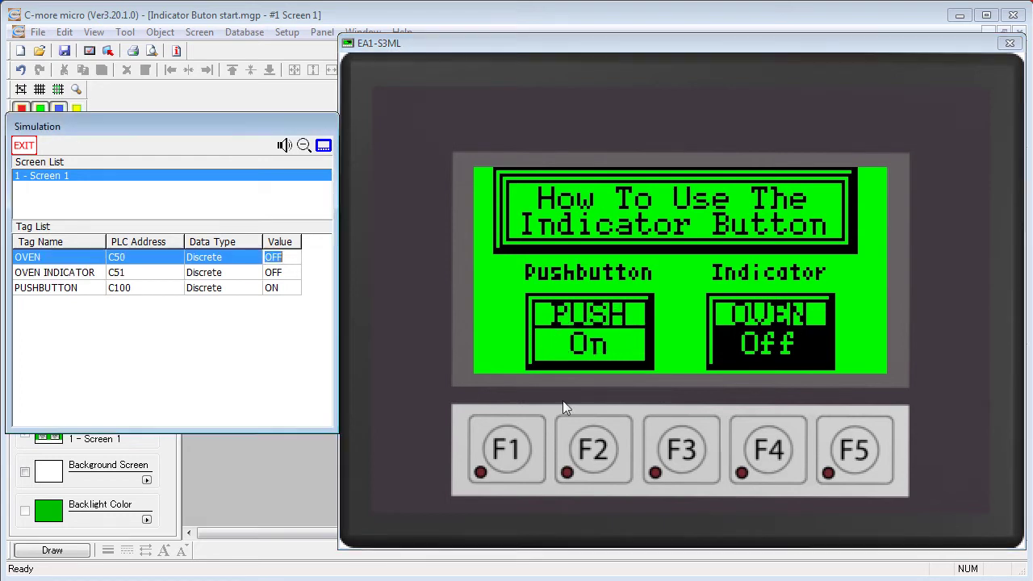
pyautogui.click(778, 326)
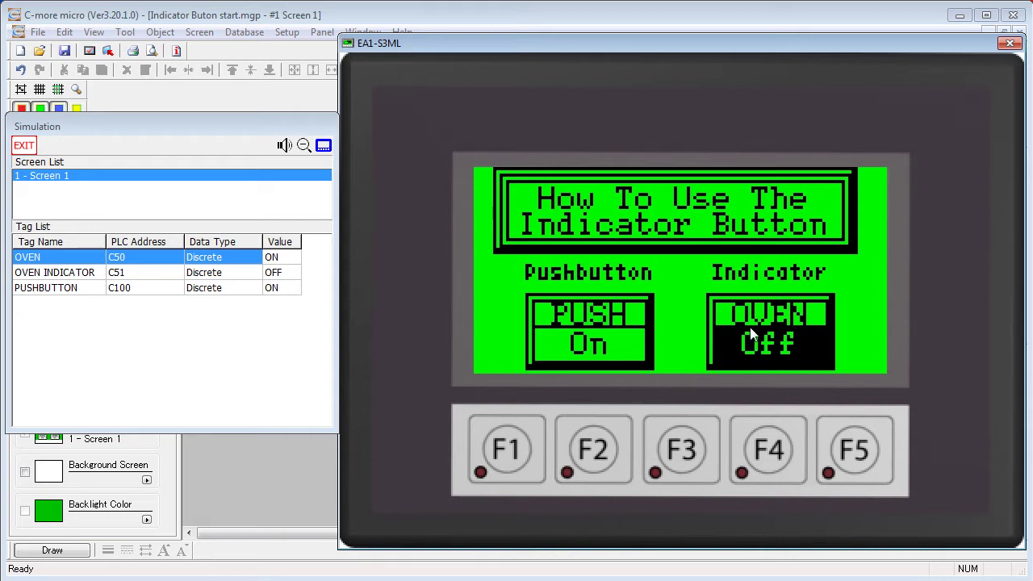
pyautogui.click(274, 257)
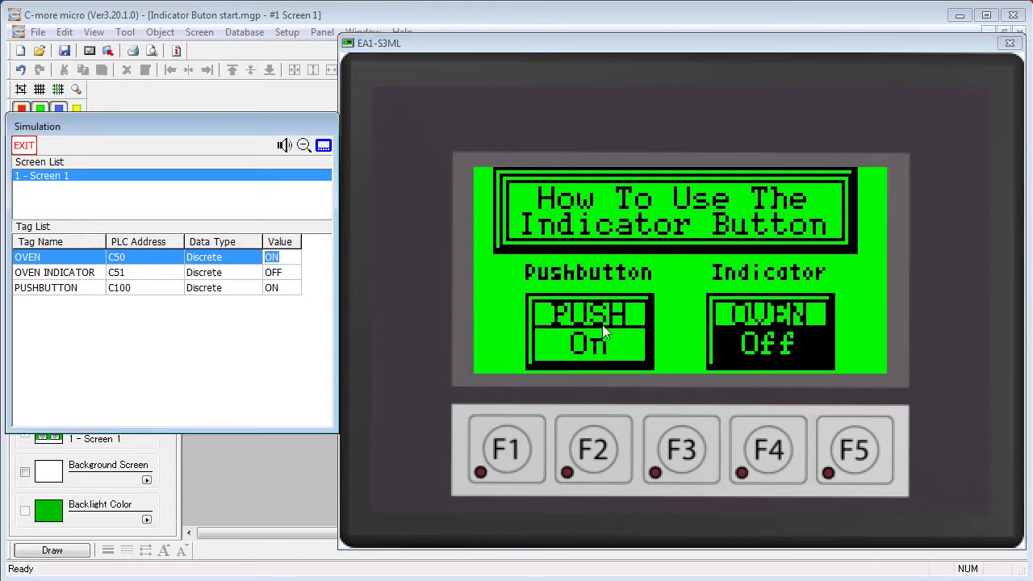
pyautogui.click(770, 343)
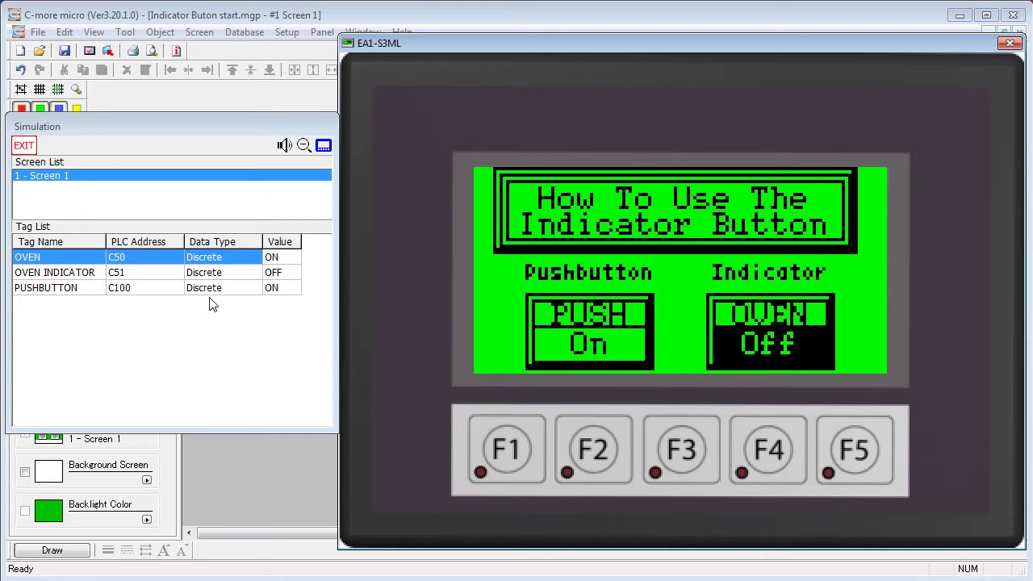
# Toggle the OVEN INDICATOR tag ON and OFF repeatedly in the Tag List, watching the indicator follow.
pyautogui.click(277, 277)
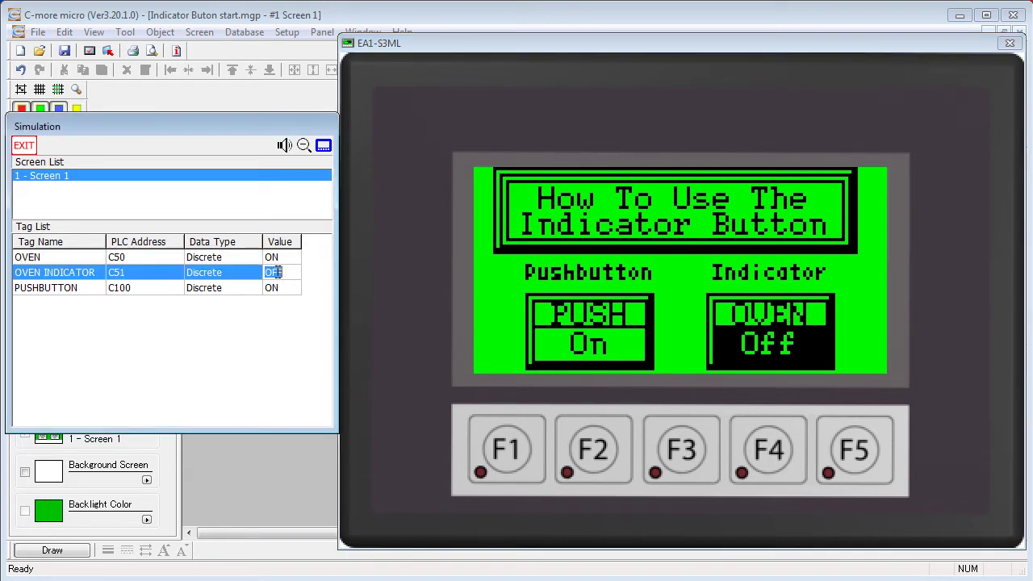
pyautogui.click(277, 277)
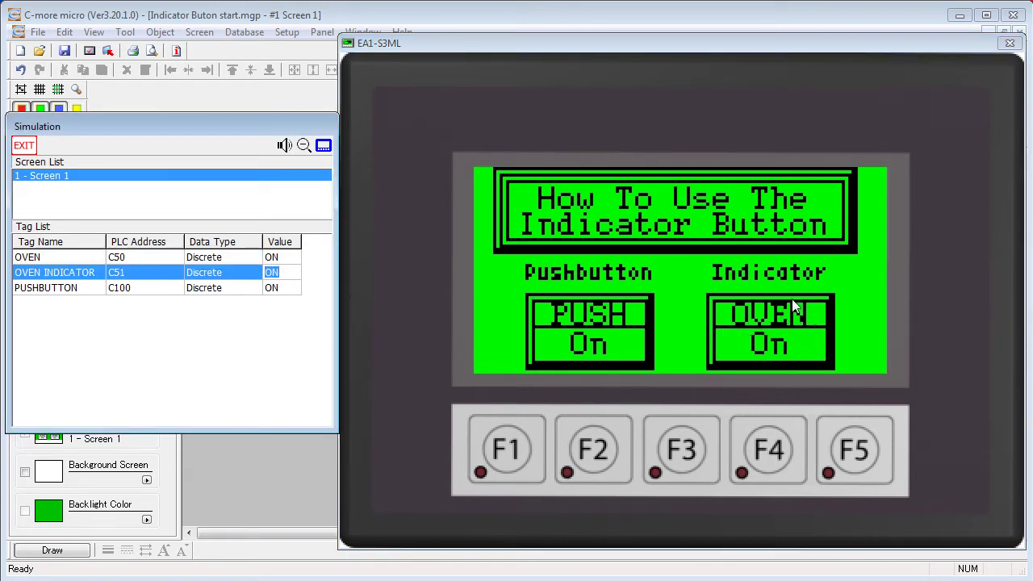
pyautogui.click(272, 272)
pyautogui.click(272, 272)
pyautogui.click(272, 272)
pyautogui.click(272, 272)
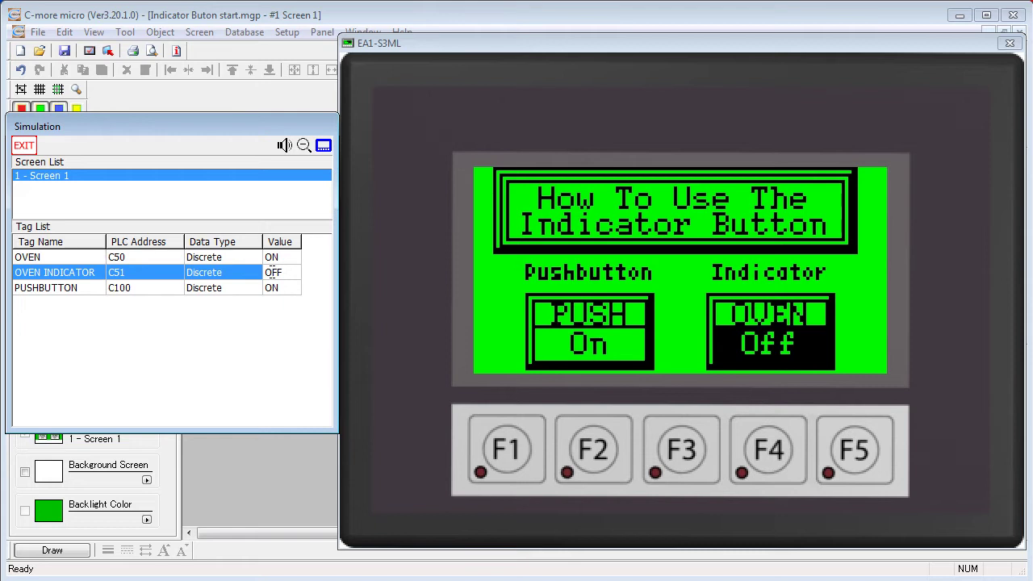
pyautogui.click(272, 272)
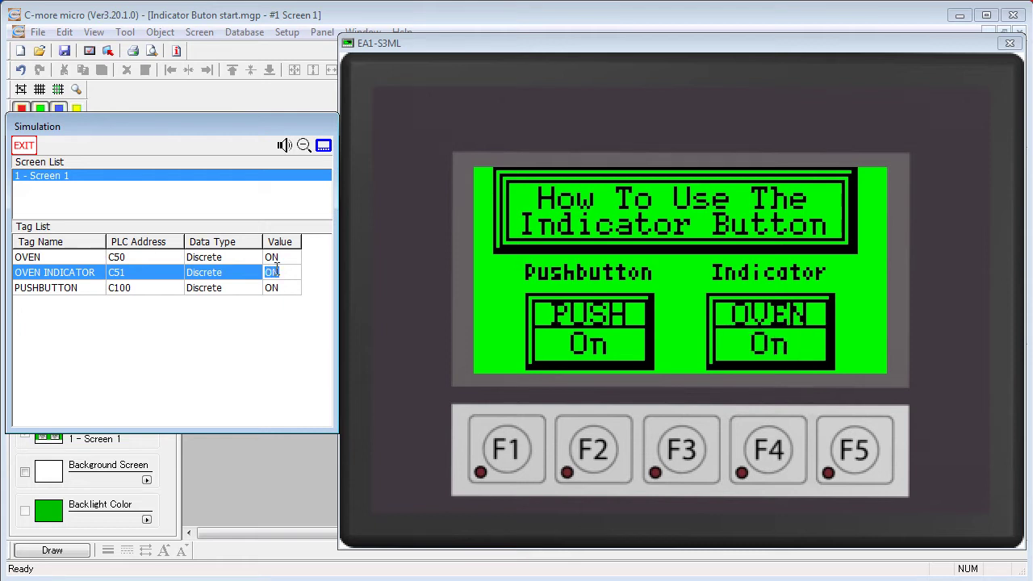
pyautogui.click(272, 272)
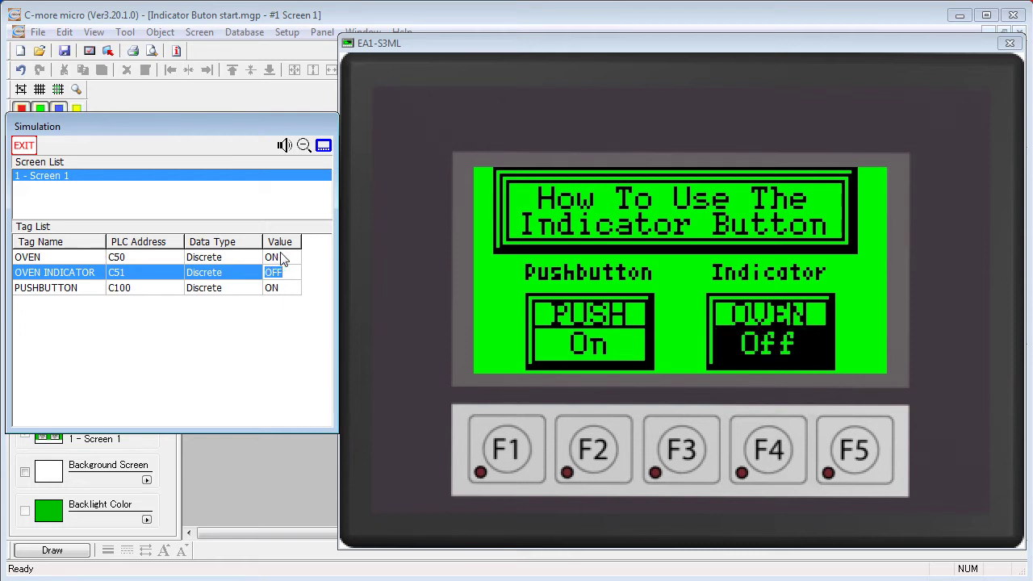
# Turn the OVEN tag off and back on, type ON as the OVEN INDICATOR value, then toggle it off and on.
pyautogui.click(531, 358)
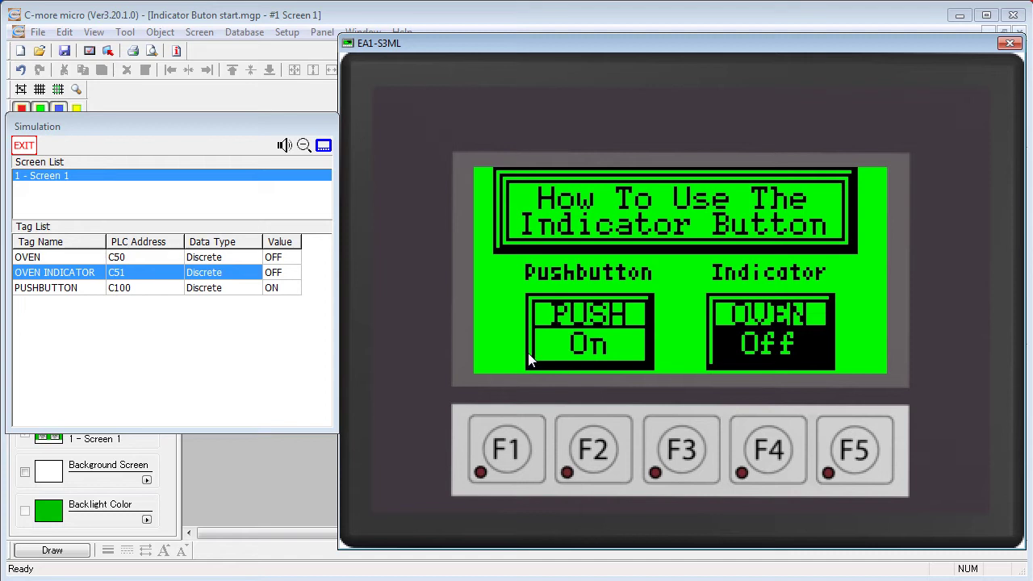
pyautogui.click(789, 343)
pyautogui.click(239, 329)
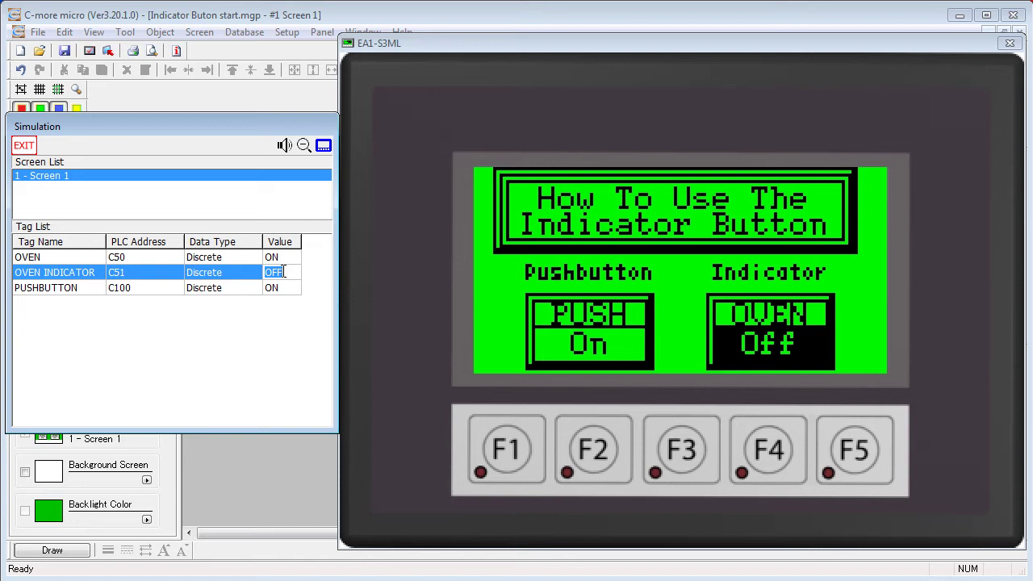
pyautogui.write('ON')
pyautogui.press('Return')
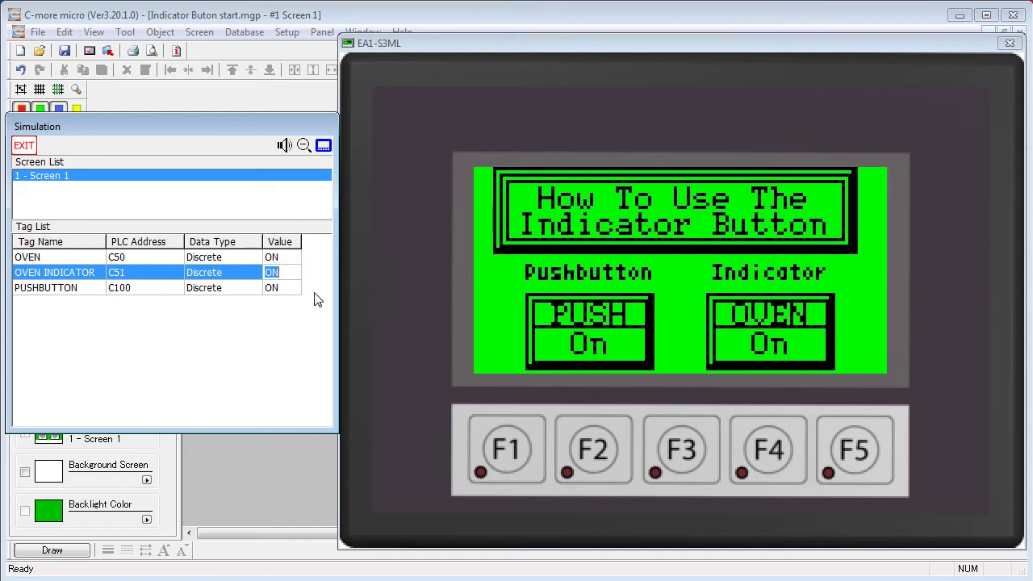
pyautogui.click(271, 275)
pyautogui.click(271, 275)
# Leave the simulator and place an Indicator Button from the Object List onto Screen 1.
pyautogui.press('Escape')
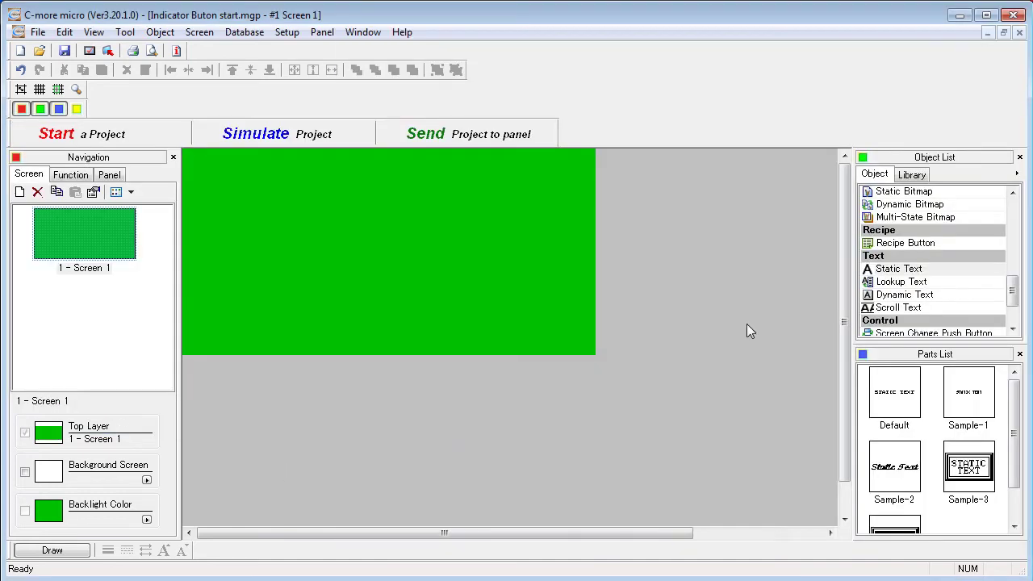
pyautogui.moveTo(1011, 301); pyautogui.dragTo(1011, 233)
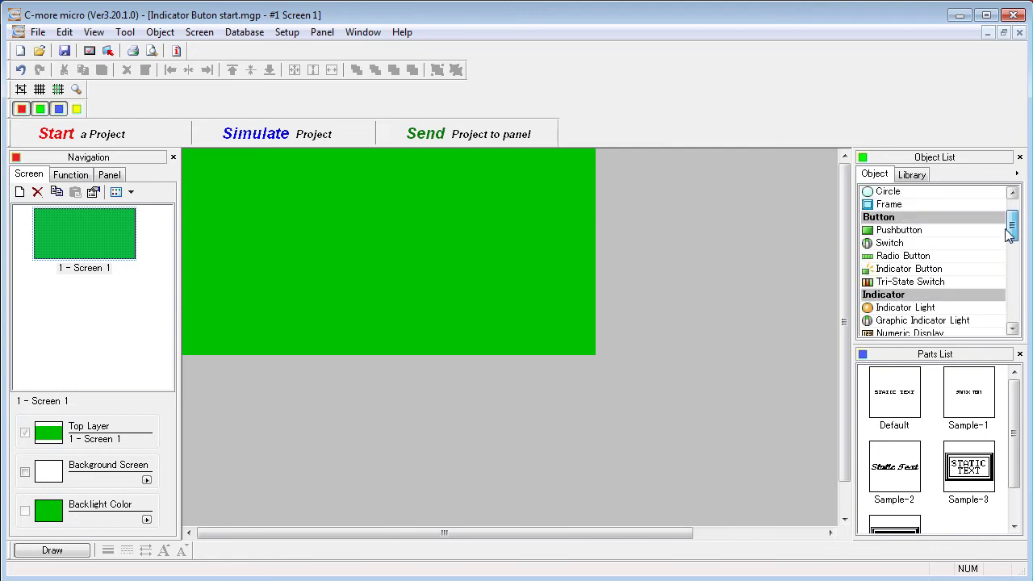
pyautogui.click(903, 274)
pyautogui.click(214, 178)
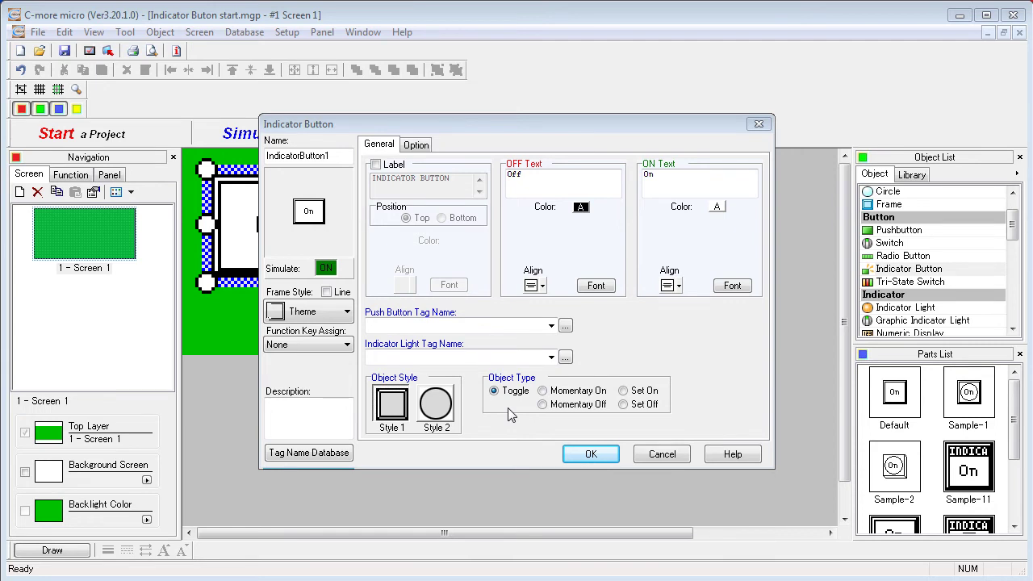
# Set the button's push tag to OVEN and its indicator light tag to OVEN INDICATOR.
pyautogui.click(496, 380)
pyautogui.click(551, 326)
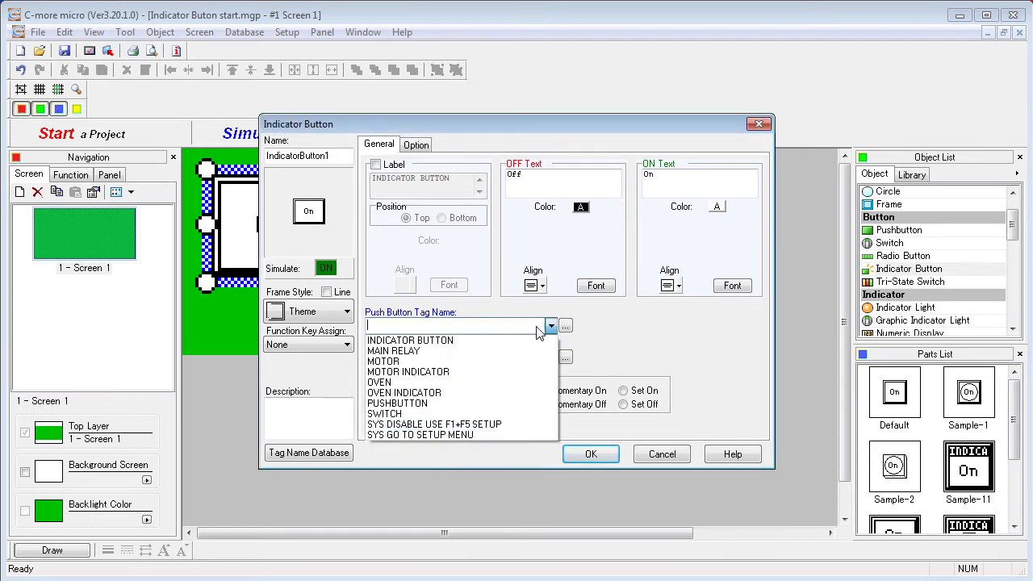
pyautogui.click(391, 384)
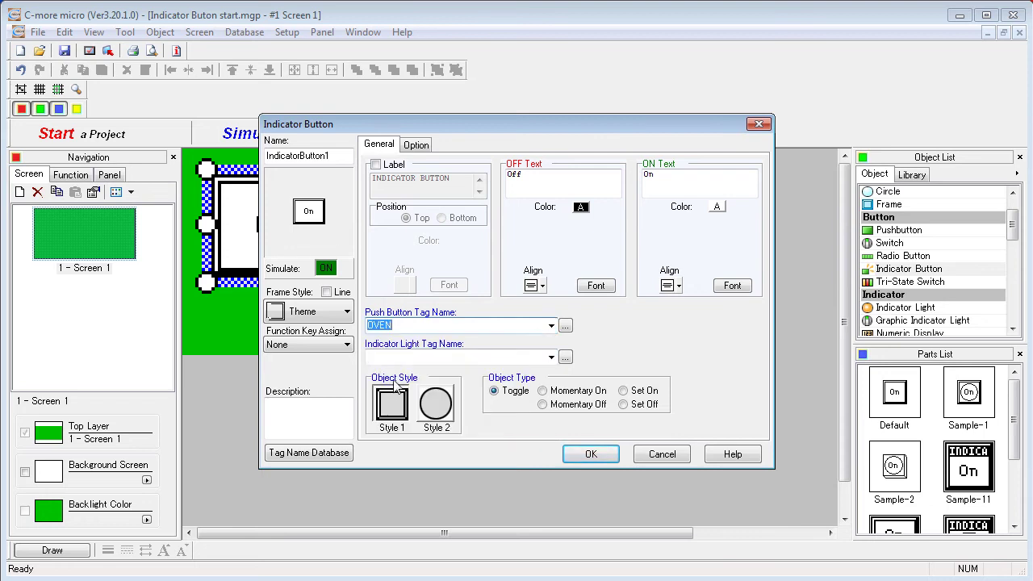
pyautogui.click(552, 358)
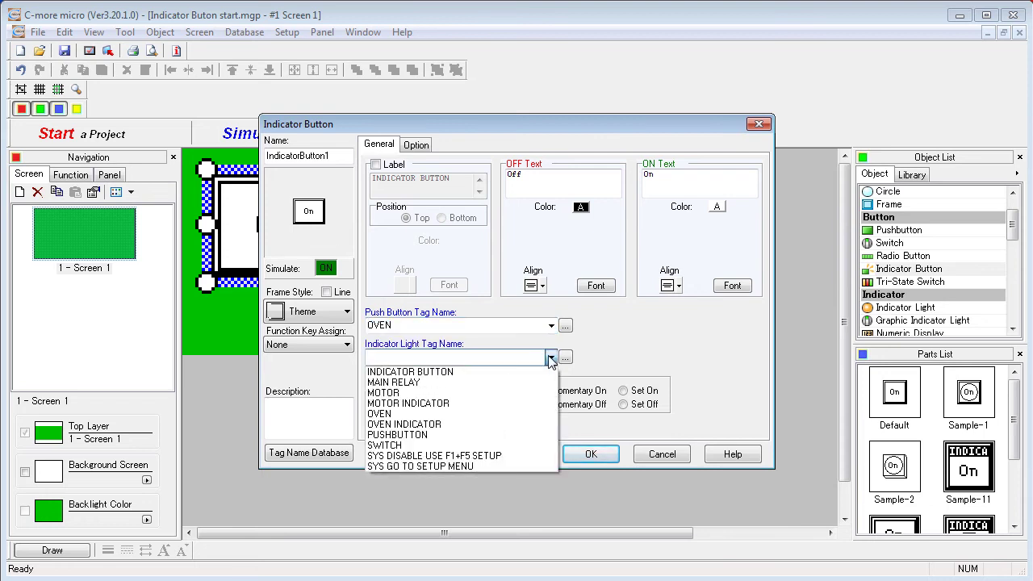
pyautogui.click(406, 426)
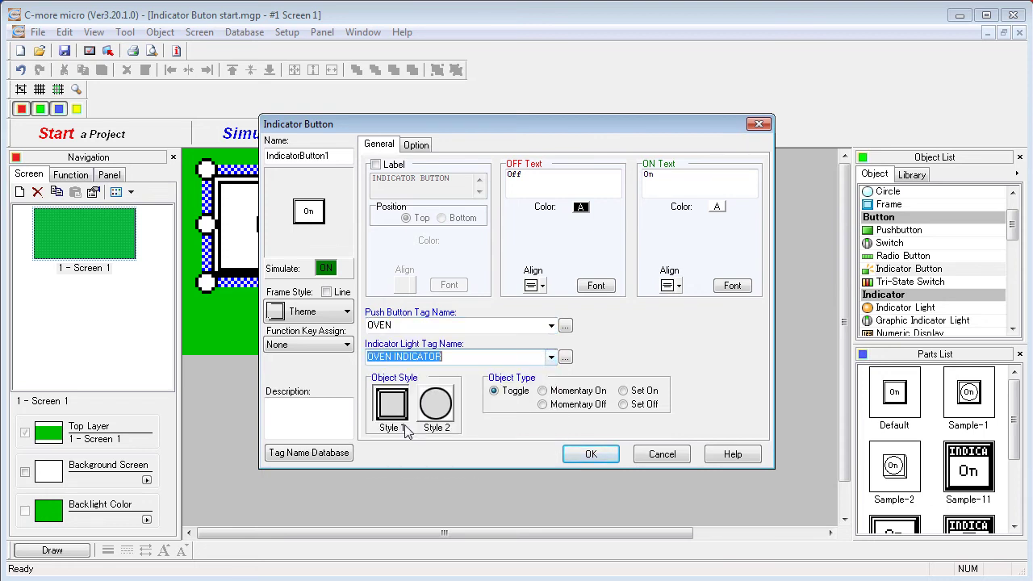
# Enable the label, enter 'OVEN', preview the off and on states, and confirm the settings.
pyautogui.click(377, 165)
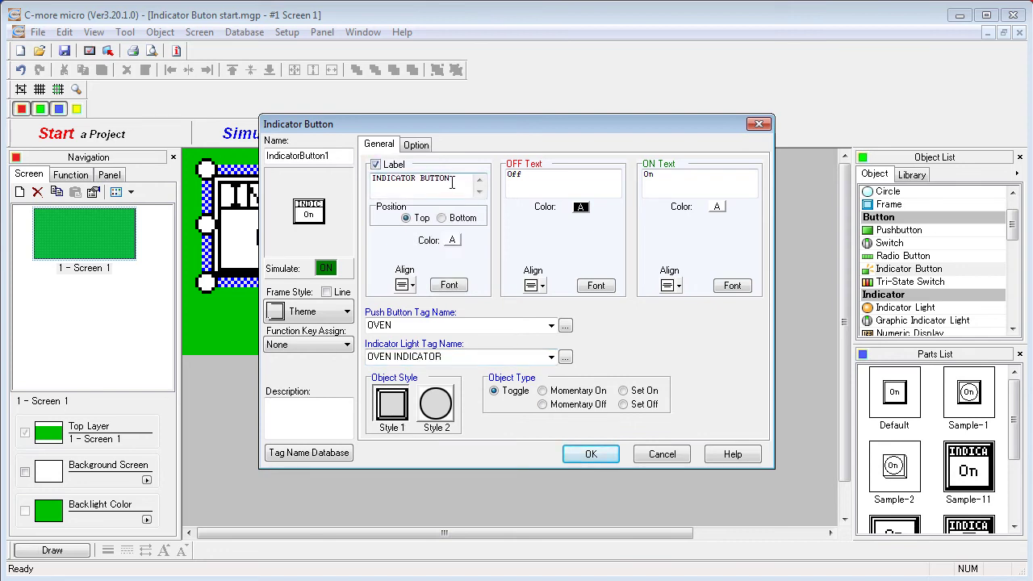
pyautogui.moveTo(452, 179); pyautogui.dragTo(373, 178)
pyautogui.moveTo(348, 125); pyautogui.dragTo(531, 141)
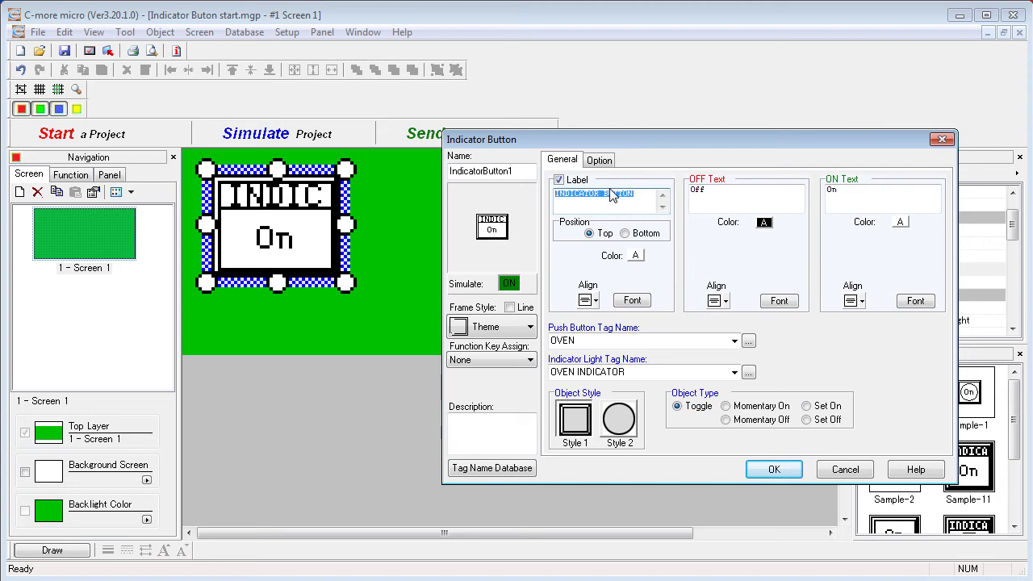
pyautogui.write('OVEN')
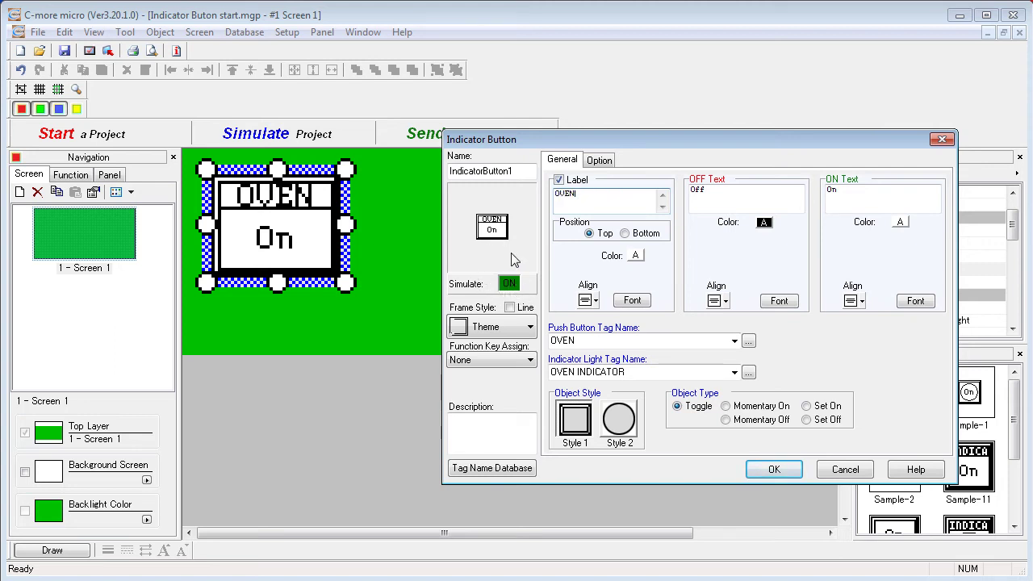
pyautogui.click(508, 285)
pyautogui.click(509, 285)
pyautogui.click(509, 285)
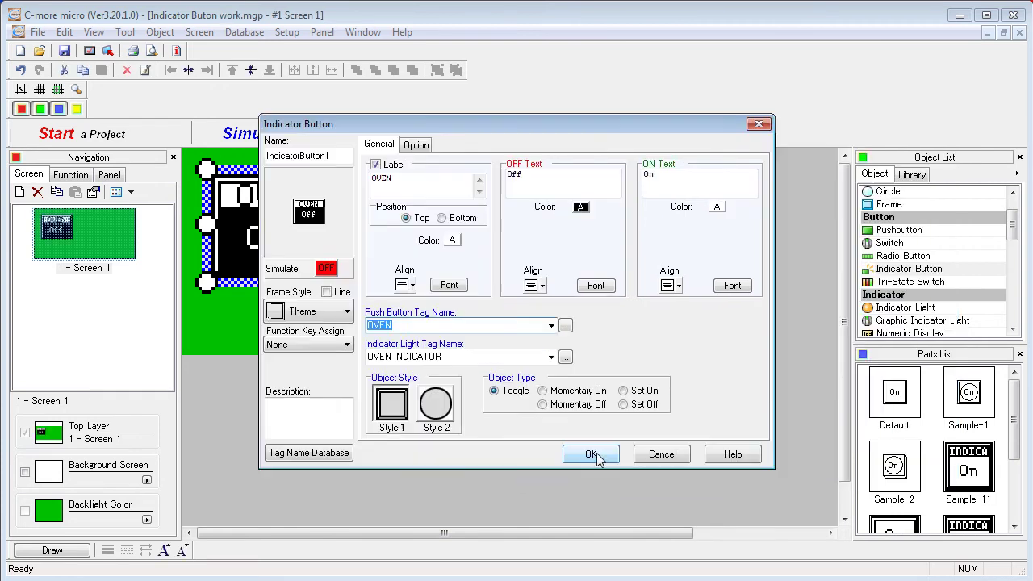
pyautogui.click(592, 454)
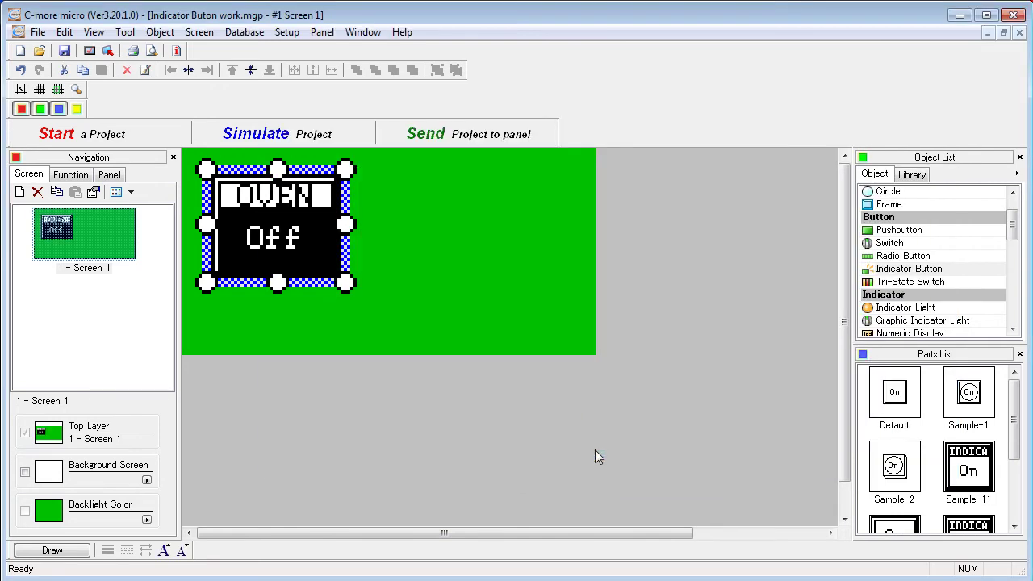
# Save and simulate, turn OVEN on, then set OVEN INDICATOR ON so the button reads On.
pyautogui.click(275, 133)
pyautogui.click(587, 335)
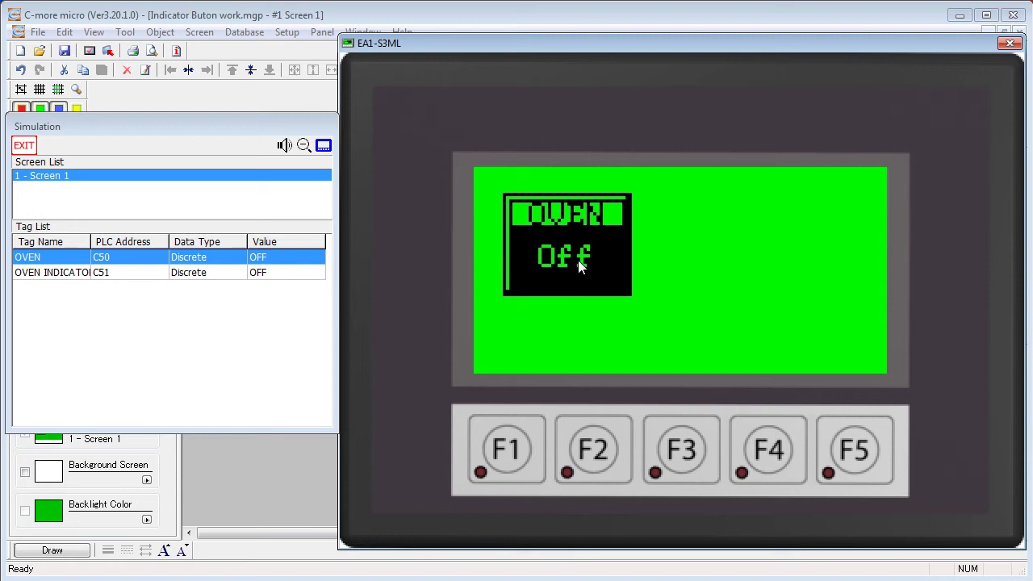
pyautogui.click(580, 266)
pyautogui.click(579, 267)
pyautogui.click(562, 255)
pyautogui.click(562, 255)
pyautogui.doubleClick(259, 274)
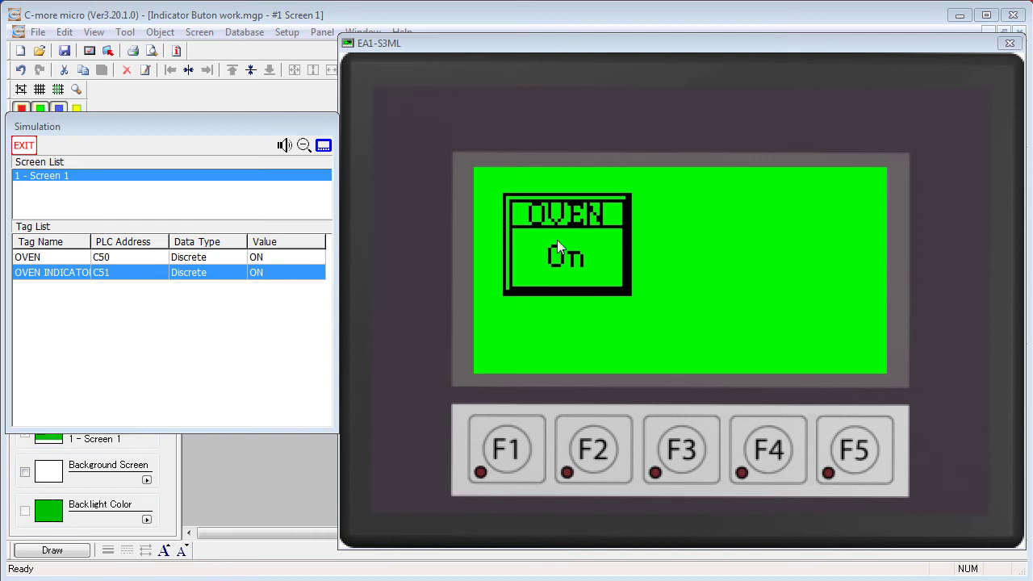
# Leave the simulator and change the OVEN button's indicator light tag from OVEN INDICATOR to OVEN.
pyautogui.press('Escape')
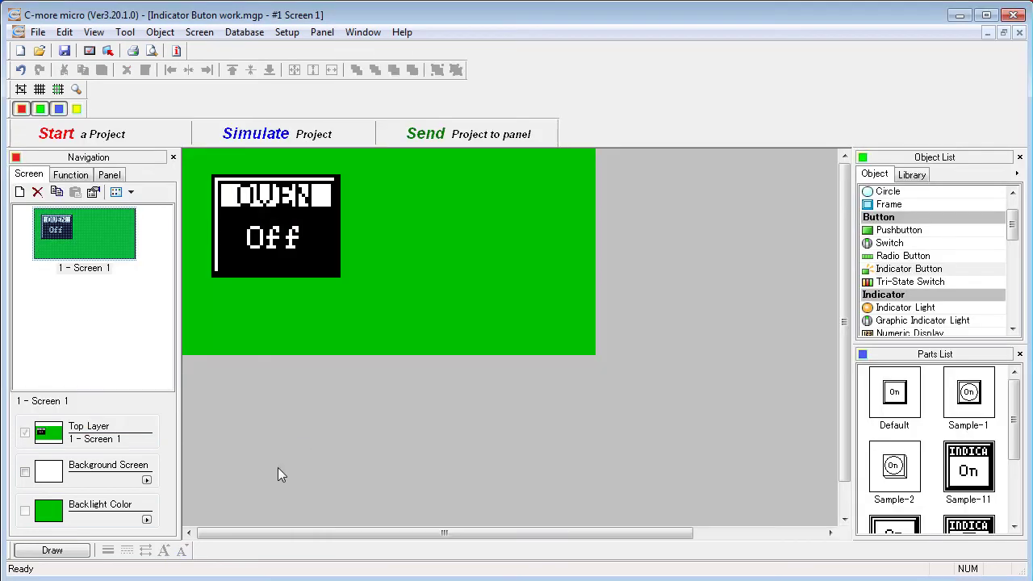
pyautogui.doubleClick(296, 247)
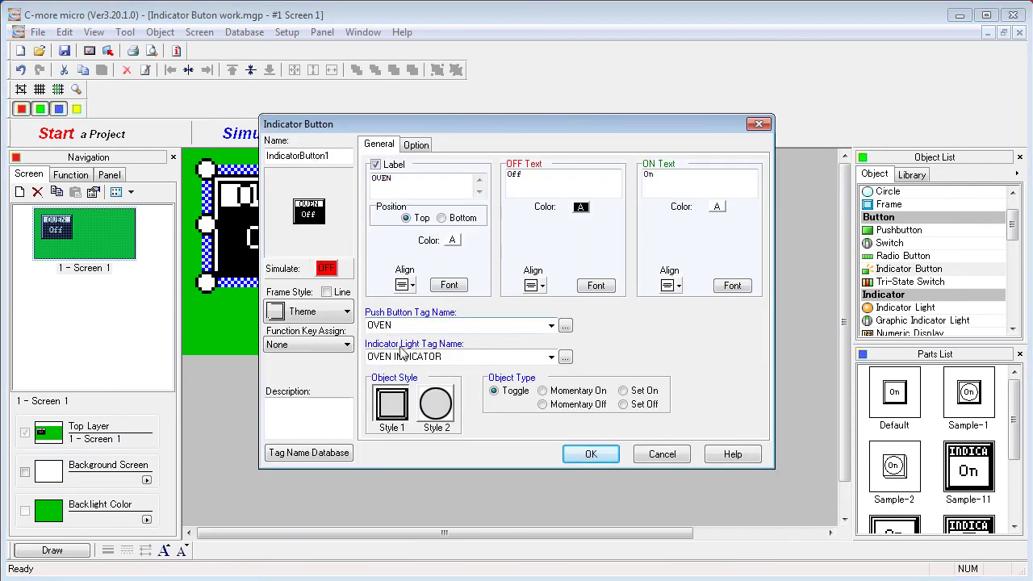
pyautogui.click(550, 357)
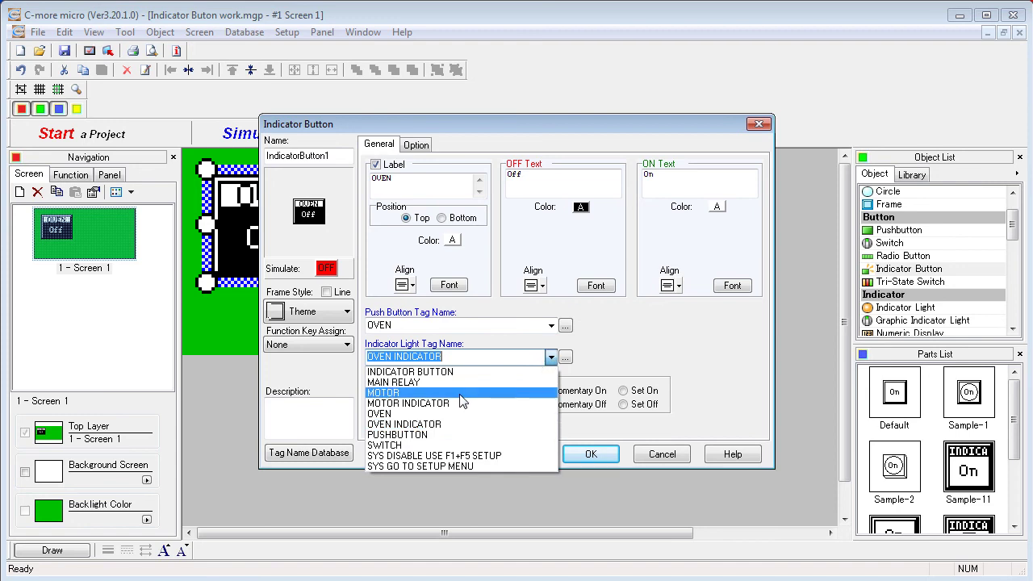
pyautogui.click(381, 414)
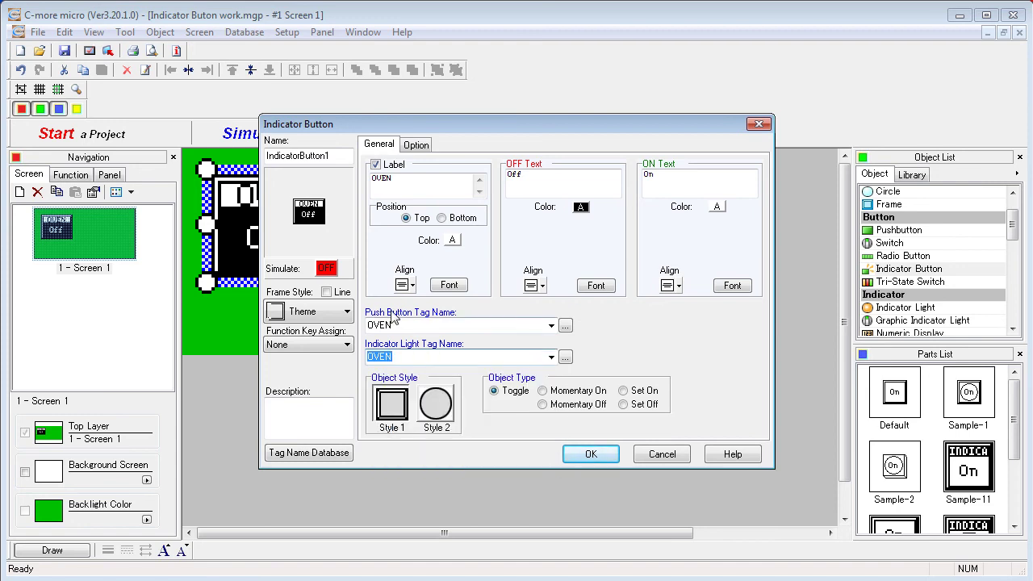
pyautogui.click(595, 453)
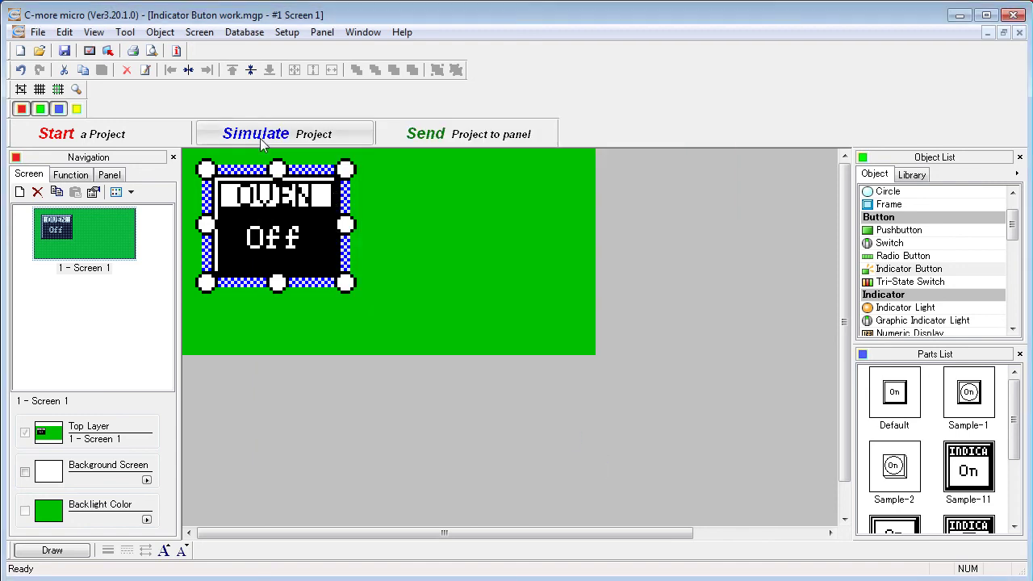
# Save and simulate again, then press OVEN so its tag goes ON and the button shows On.
pyautogui.click(262, 137)
pyautogui.click(589, 336)
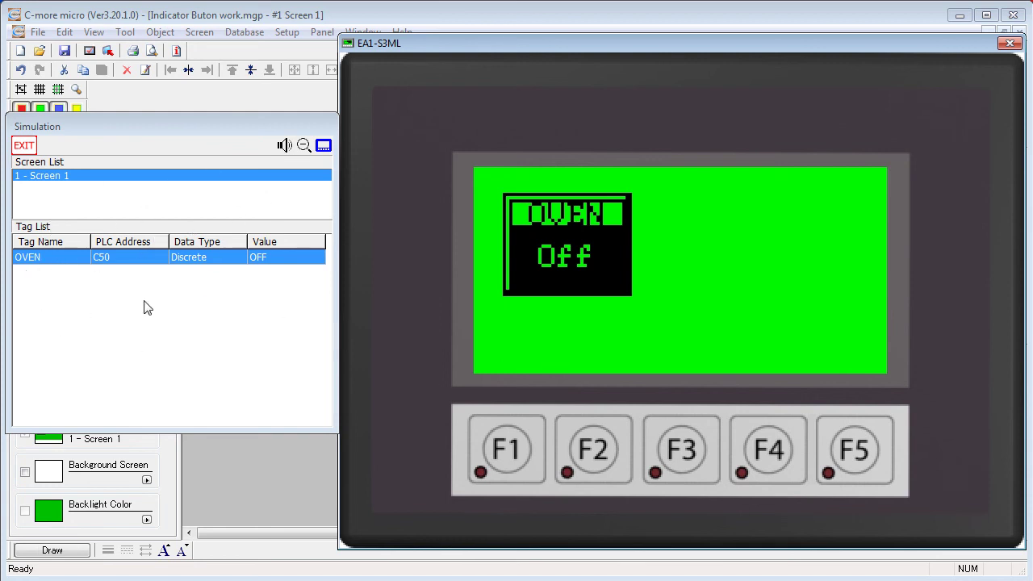
pyautogui.click(553, 251)
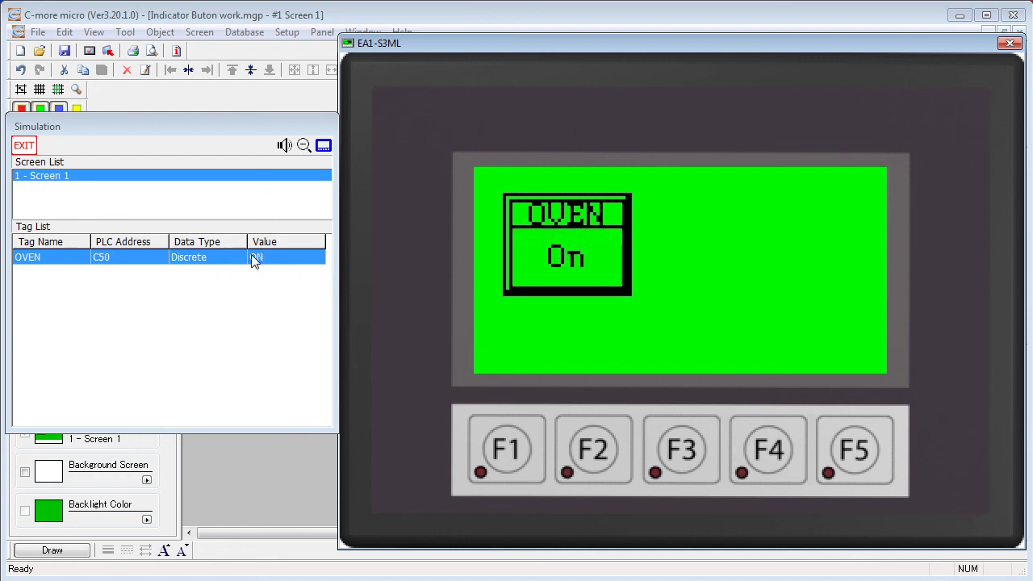